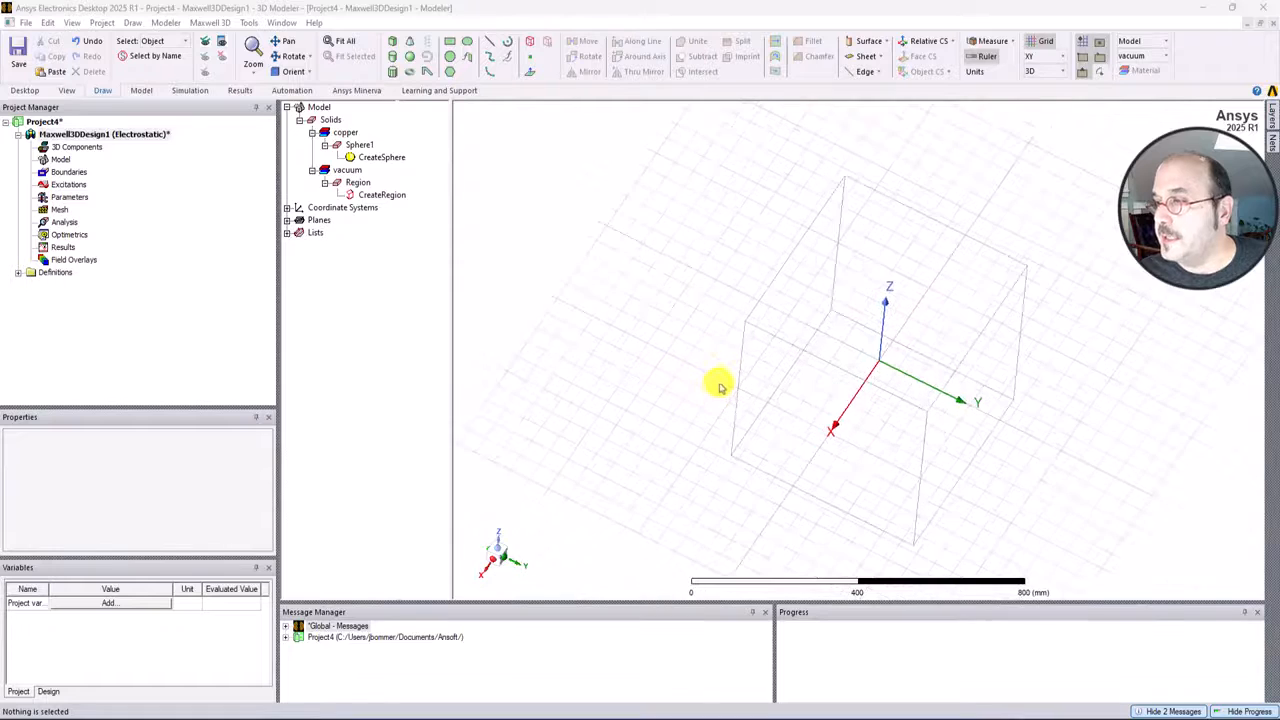
middle_click_drag(720, 386, 703, 347)
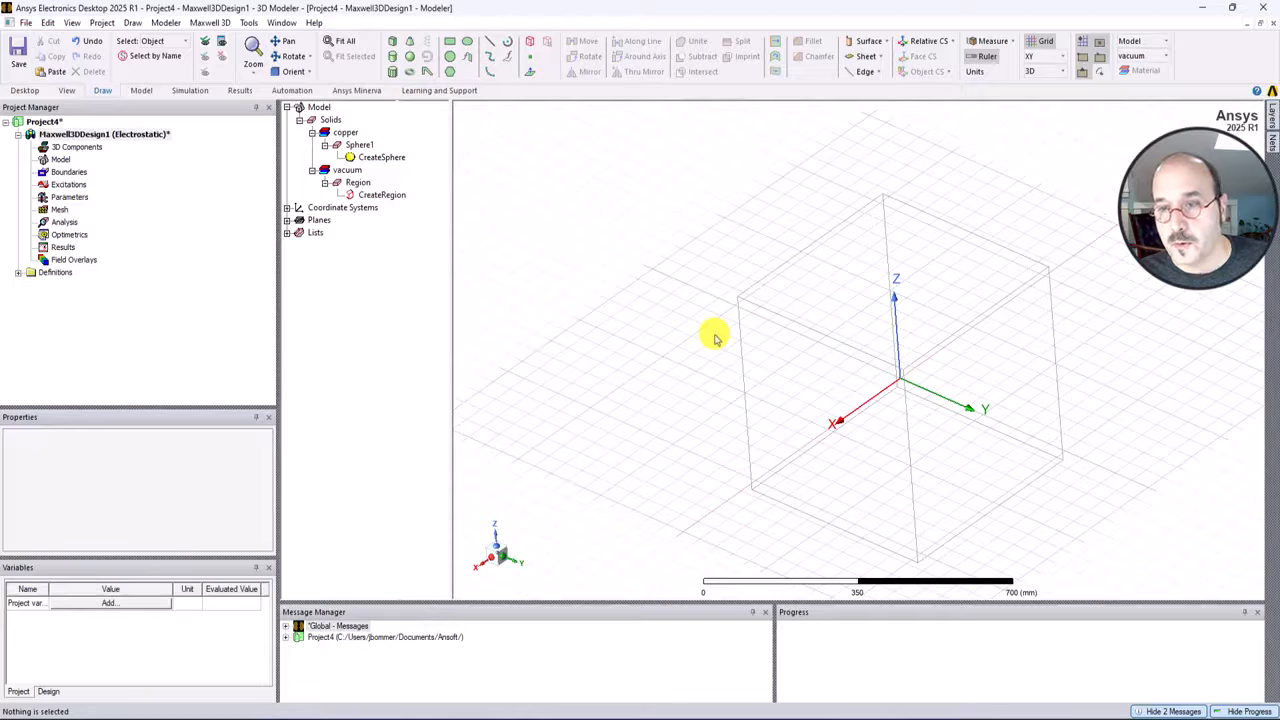
scroll(722, 346, "down", 1)
scroll(745, 363, "up", 2)
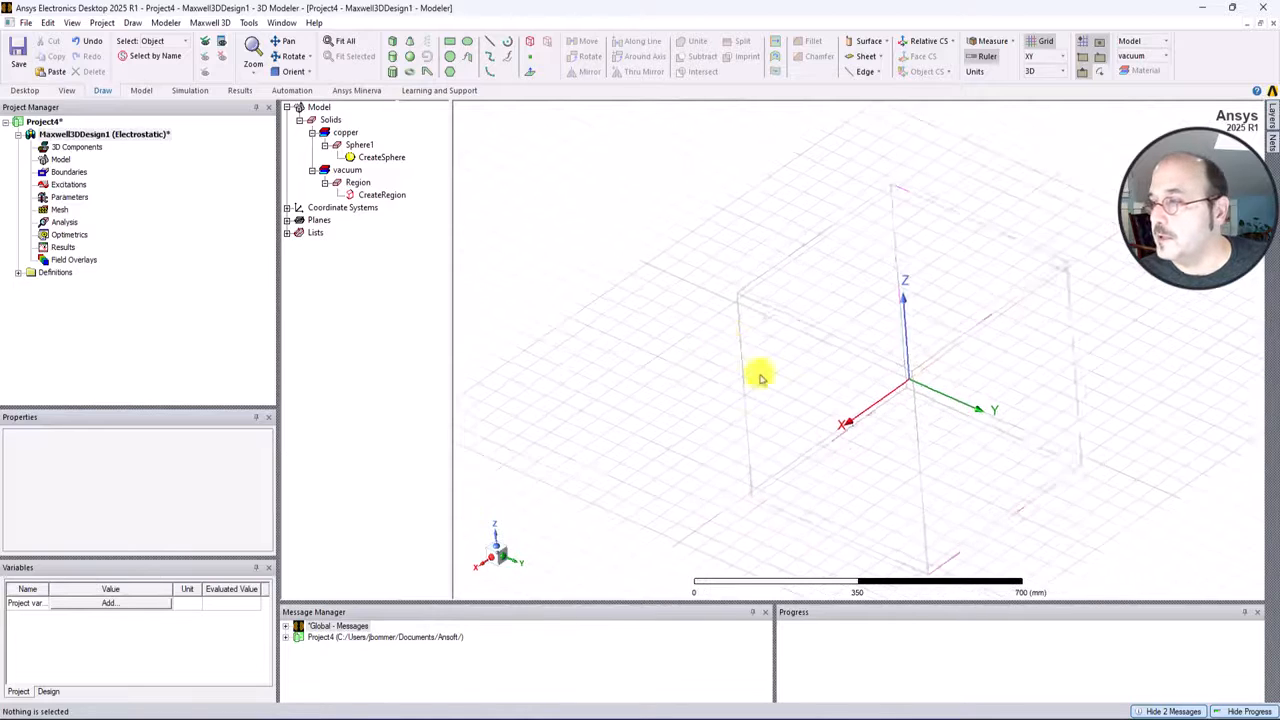
scroll(1030, 489, "up", 1)
scroll(1035, 488, "down", 3)
scroll(1134, 473, "up", 4)
middle_click_drag(1124, 454, 1164, 471)
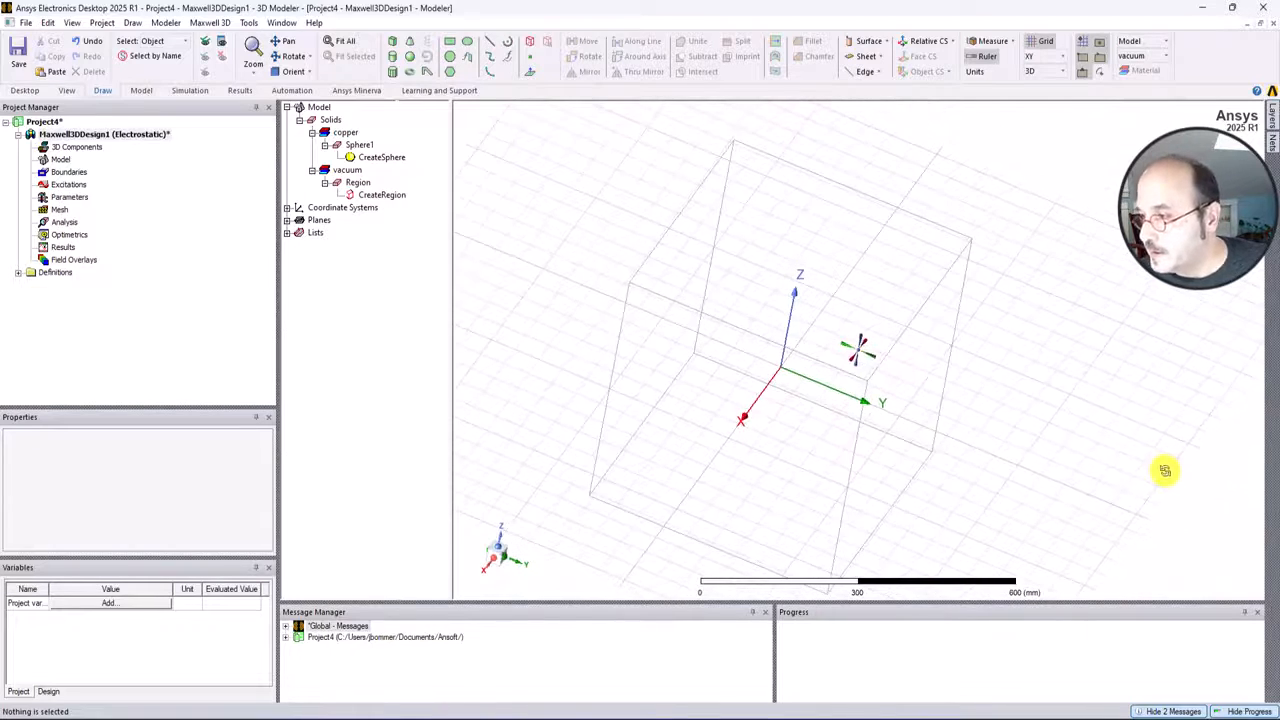
scroll(831, 420, "up", 1)
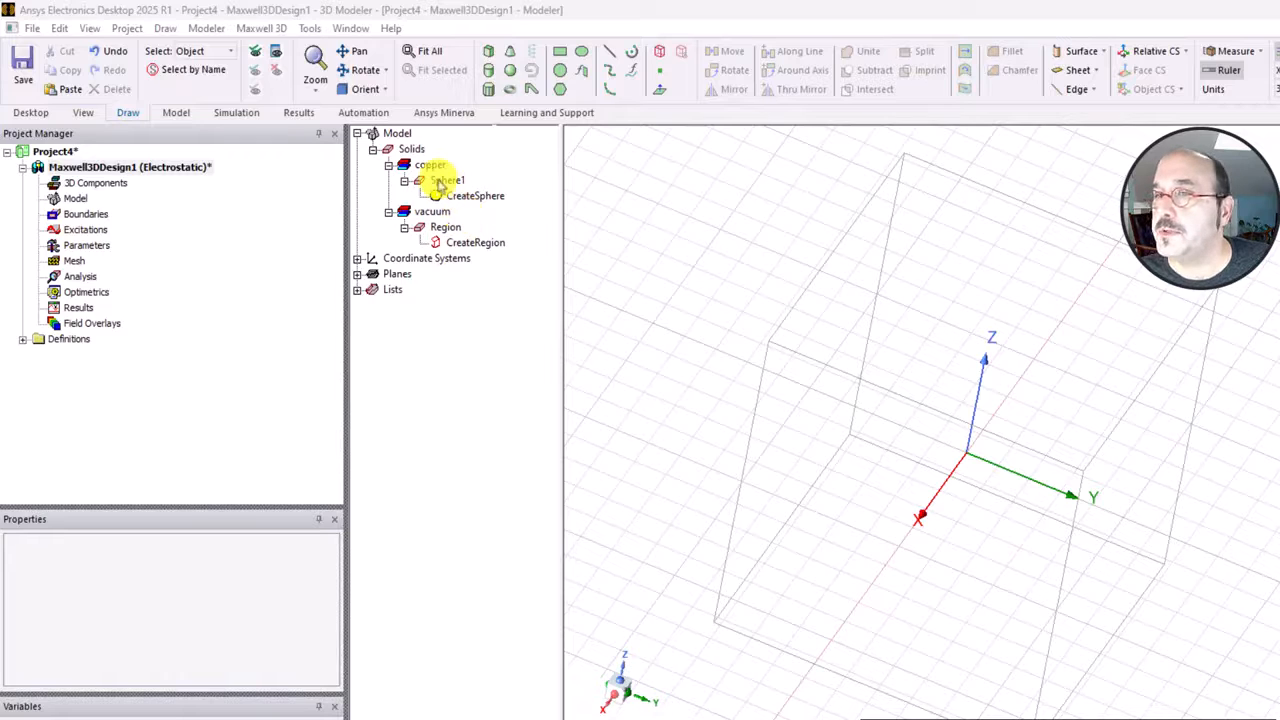
Assign a floating excitation with a value of 1 C to the copper sphere.
left_click(445, 181)
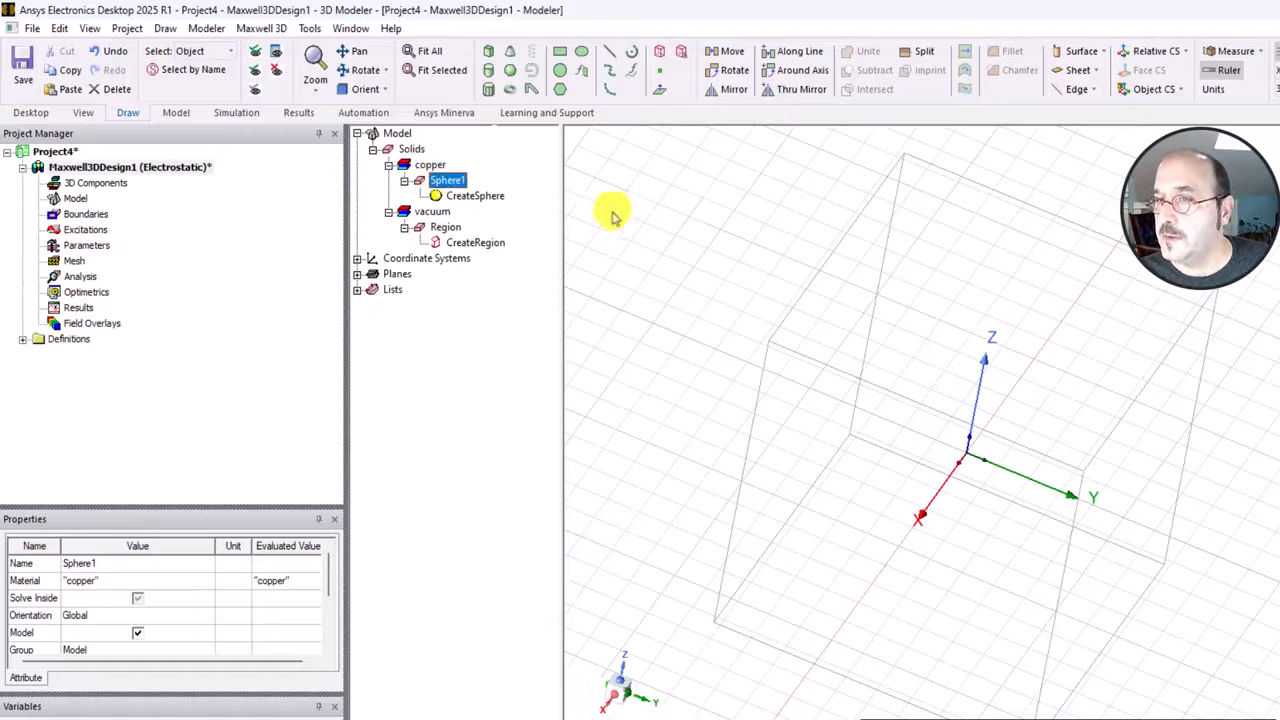
right_click(450, 184)
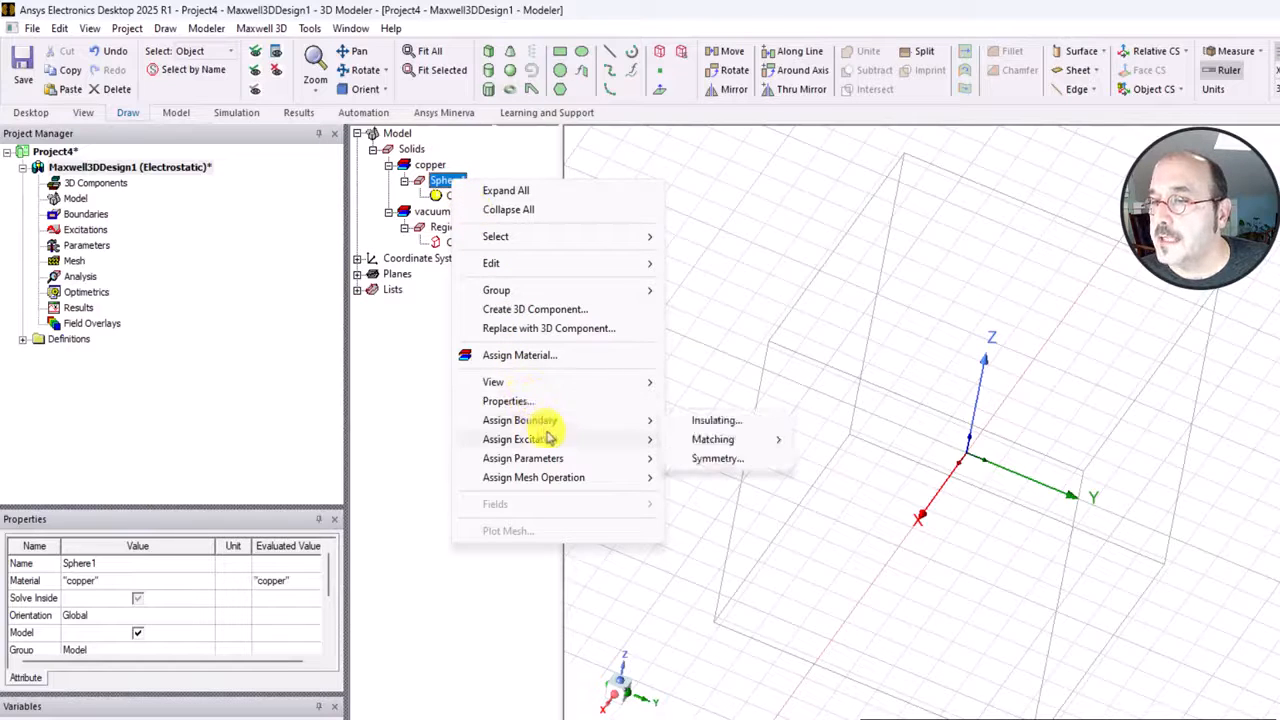
mouse_move(552, 443)
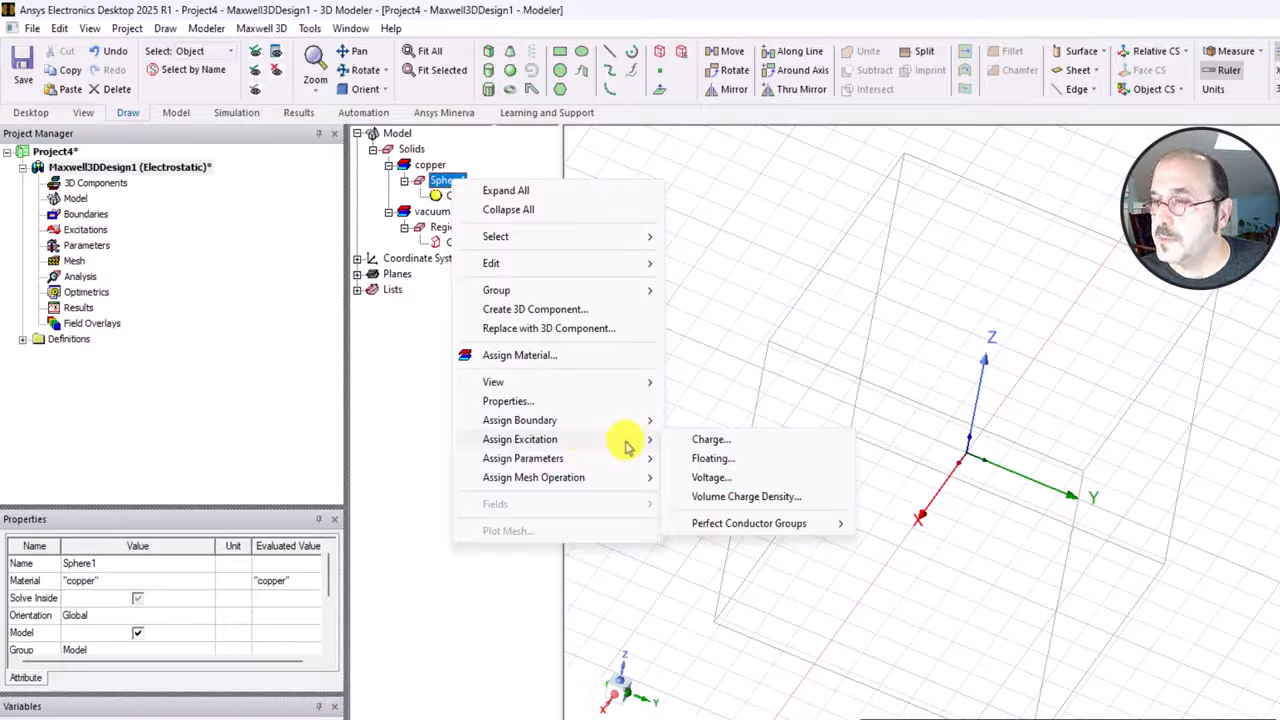
left_click(726, 458)
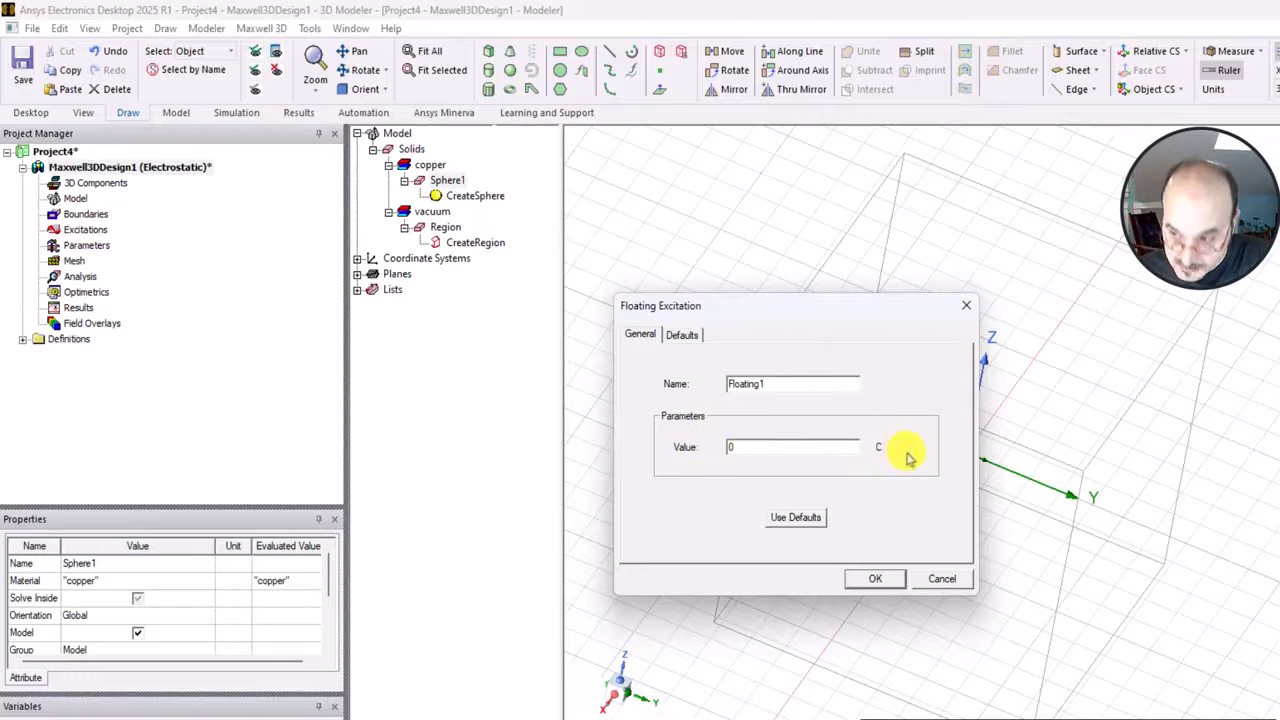
left_click_drag(810, 450, 632, 437)
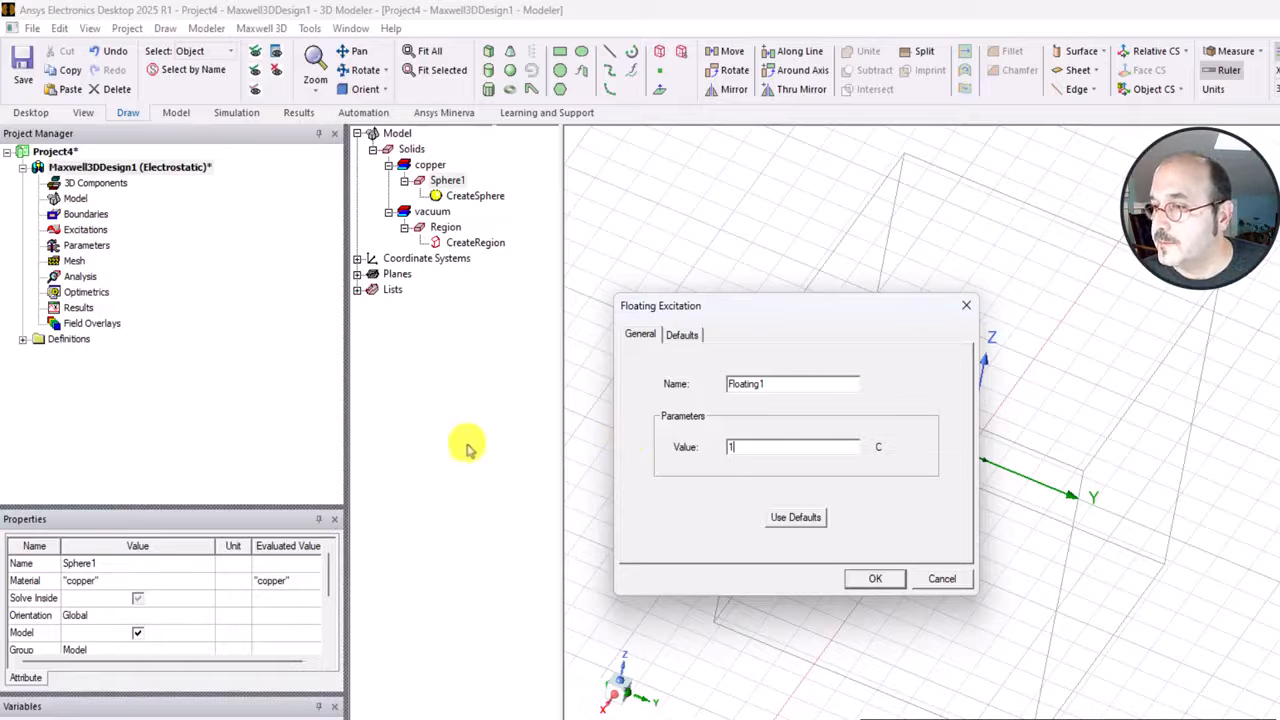
left_click(878, 584)
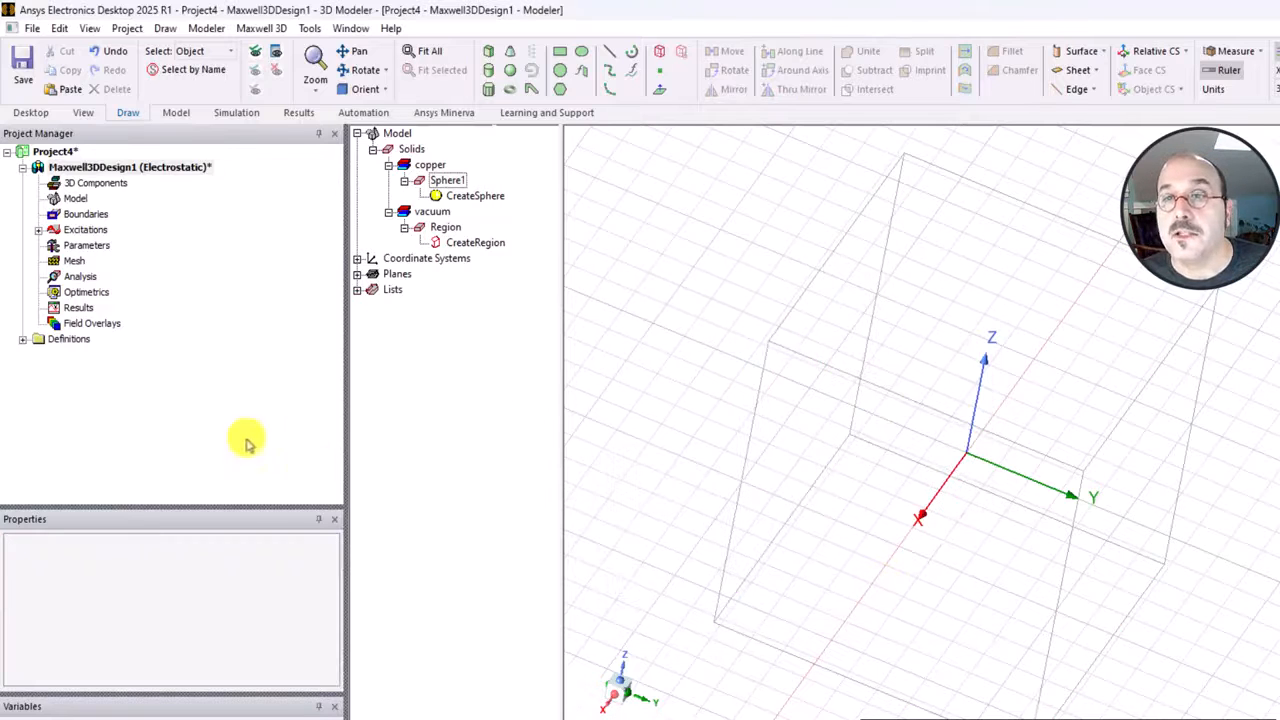
Check the properties of the sphere's floating excitation in the project tree.
left_click(38, 229)
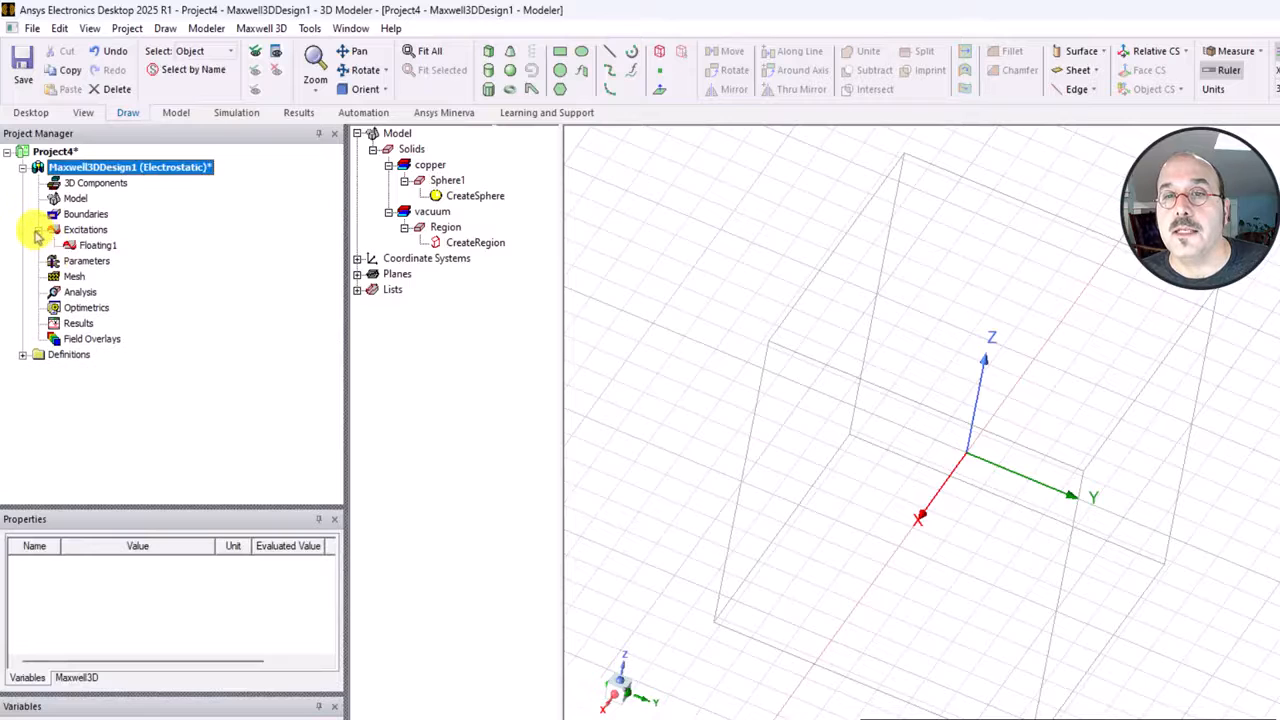
left_click(104, 247)
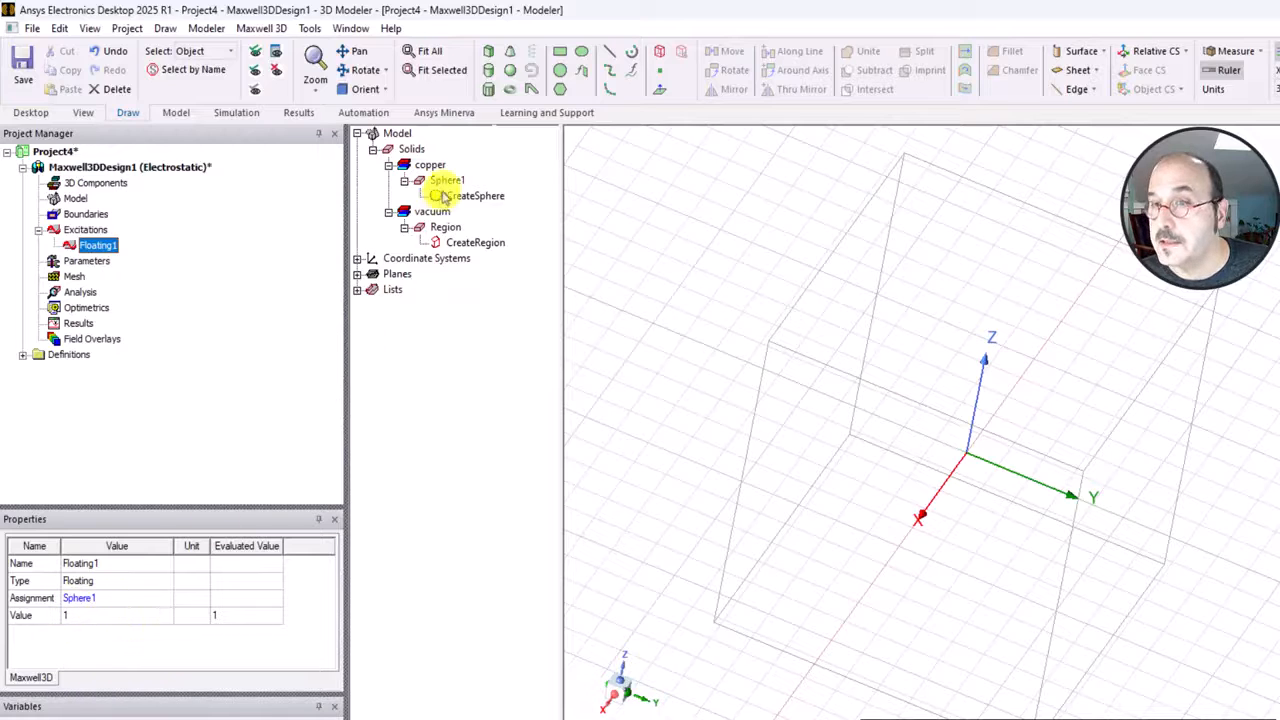
left_click(600, 263)
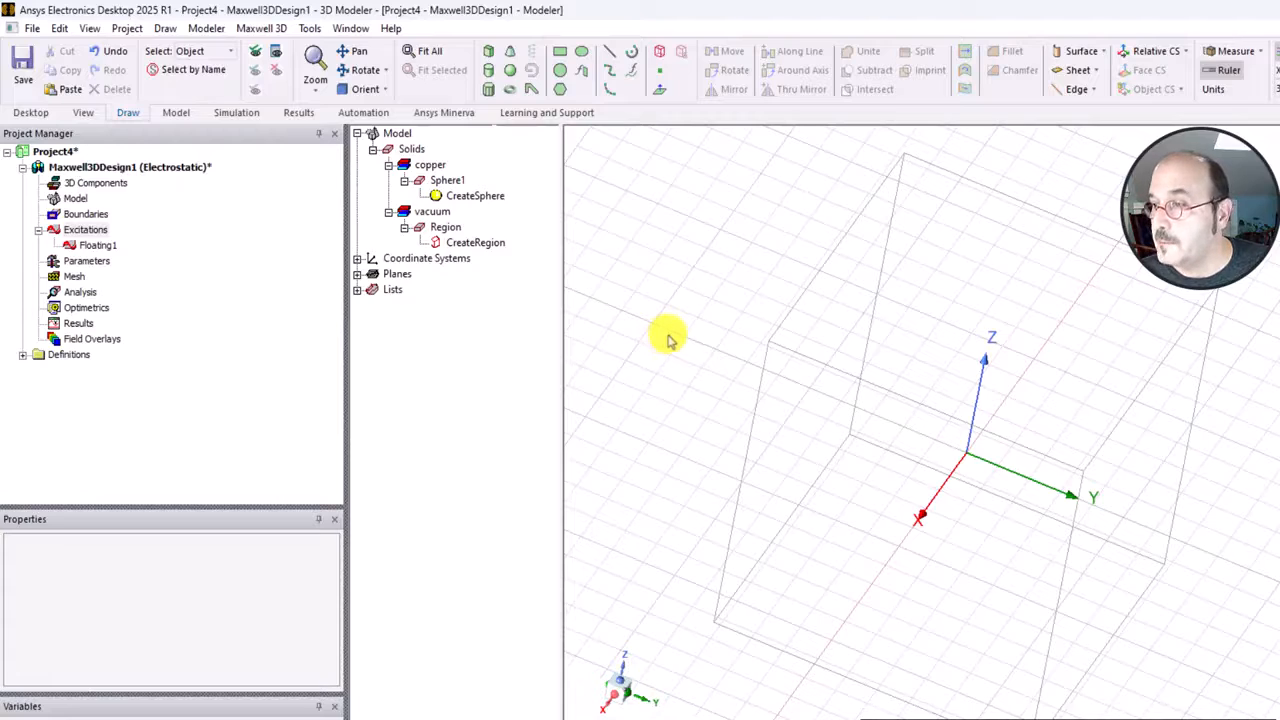
Change the selection mode from objects to faces for picking on the vacuum region.
mouse_move(669, 337)
left_mouse_down("alt")
mouse_move(723, 349)
mouse_move(787, 395)
mouse_move(723, 346)
mouse_move(700, 303)
mouse_move(720, 291)
left_mouse_up("alt")
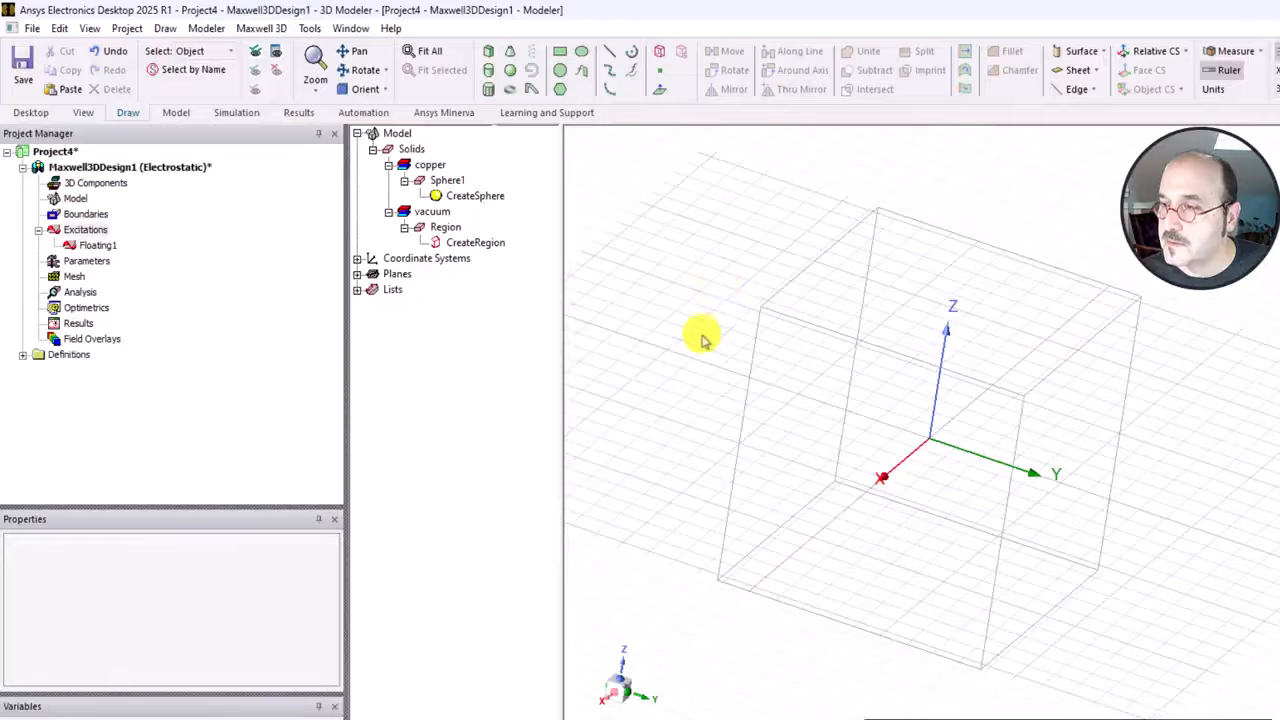
mouse_move(697, 334)
left_mouse_down("alt")
mouse_move(660, 311)
mouse_move(771, 367)
left_mouse_up("alt")
left_click(810, 368)
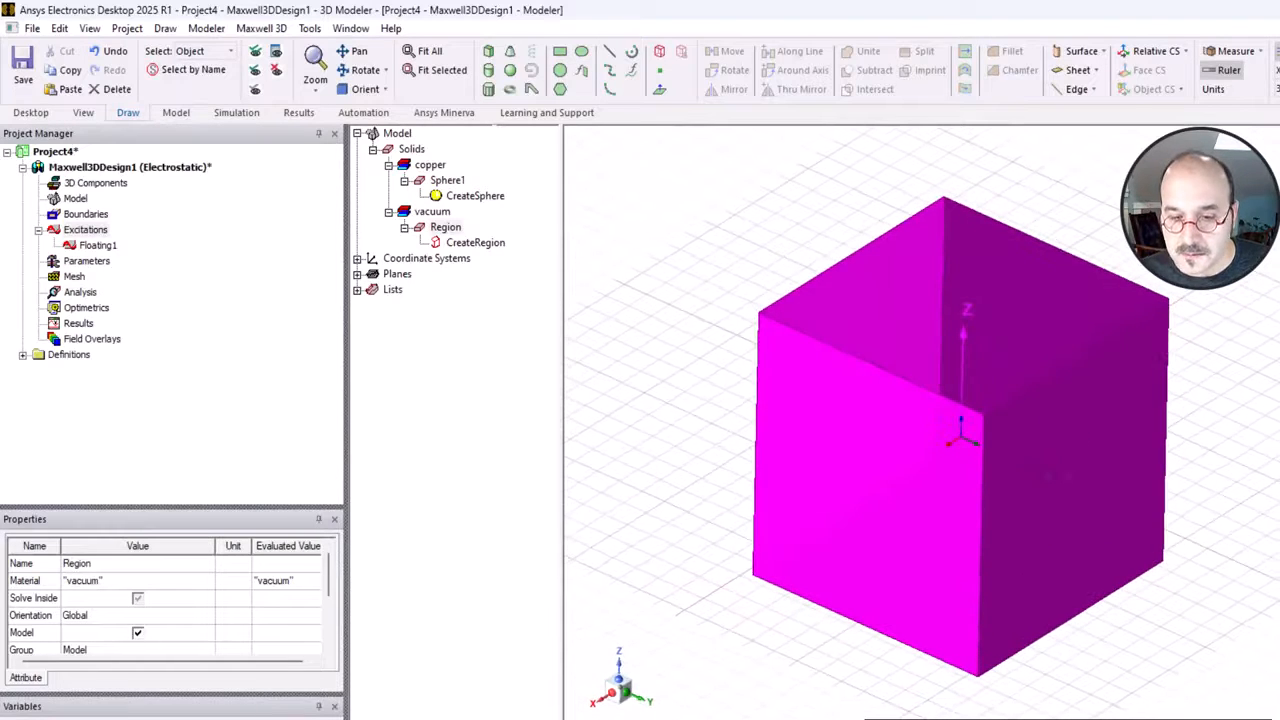
left_click(620, 463)
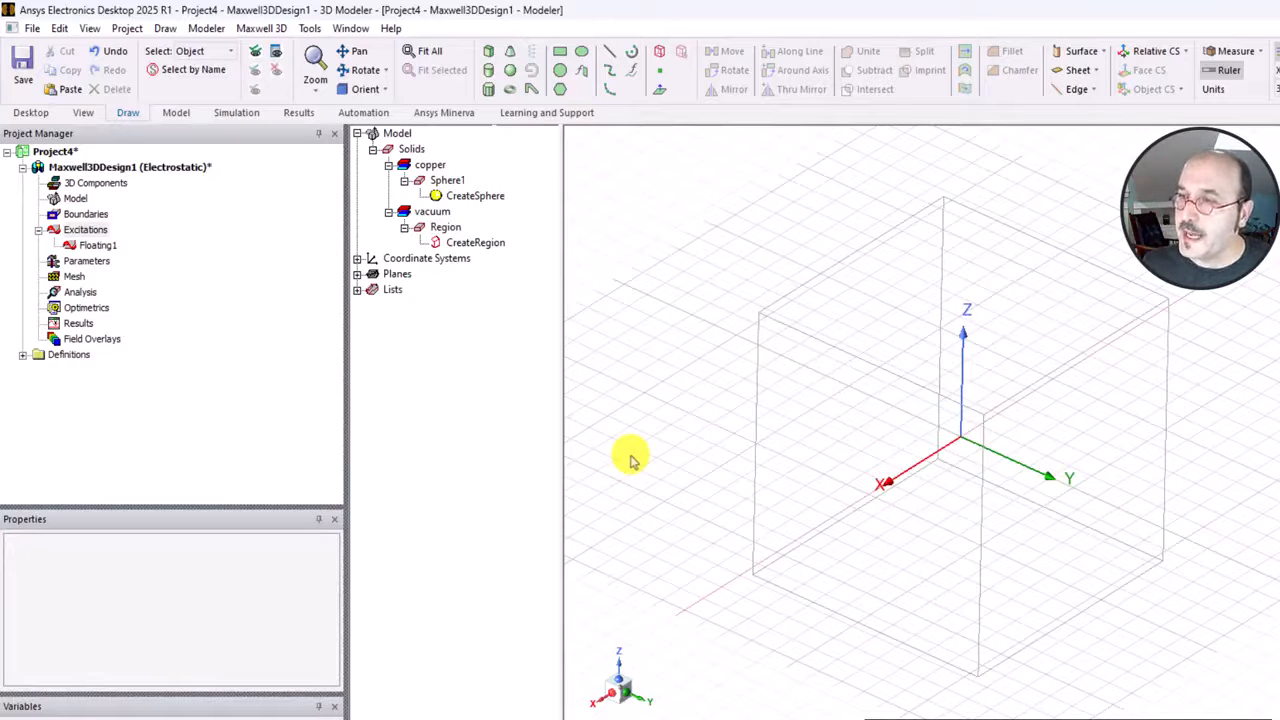
right_click(616, 252)
mouse_move(760, 288)
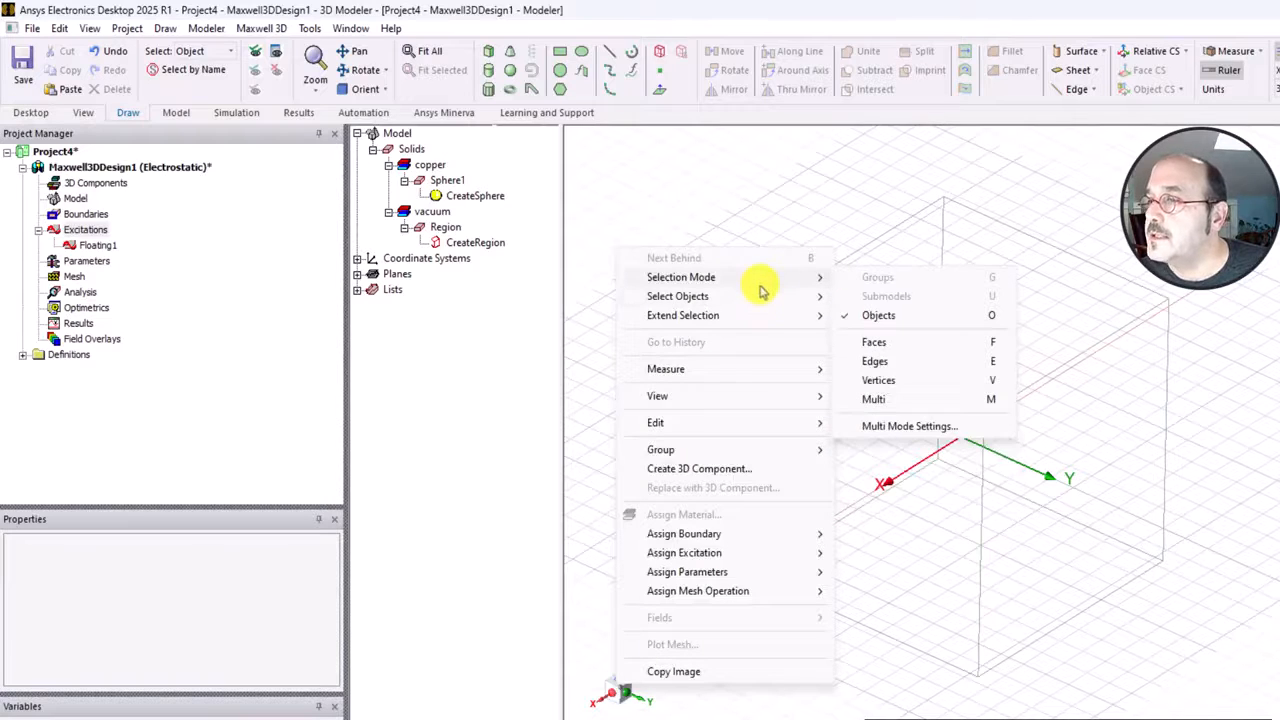
left_click(916, 348)
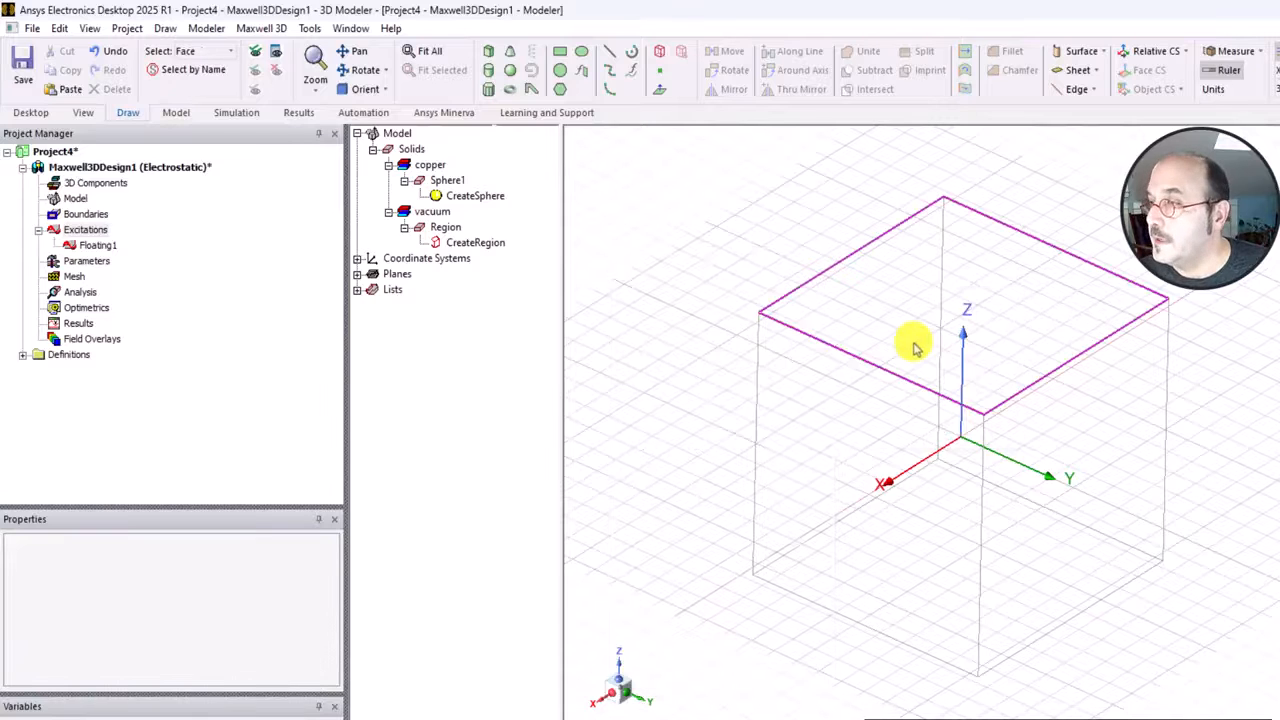
Select all the outer faces of the vacuum region together.
left_click(790, 402)
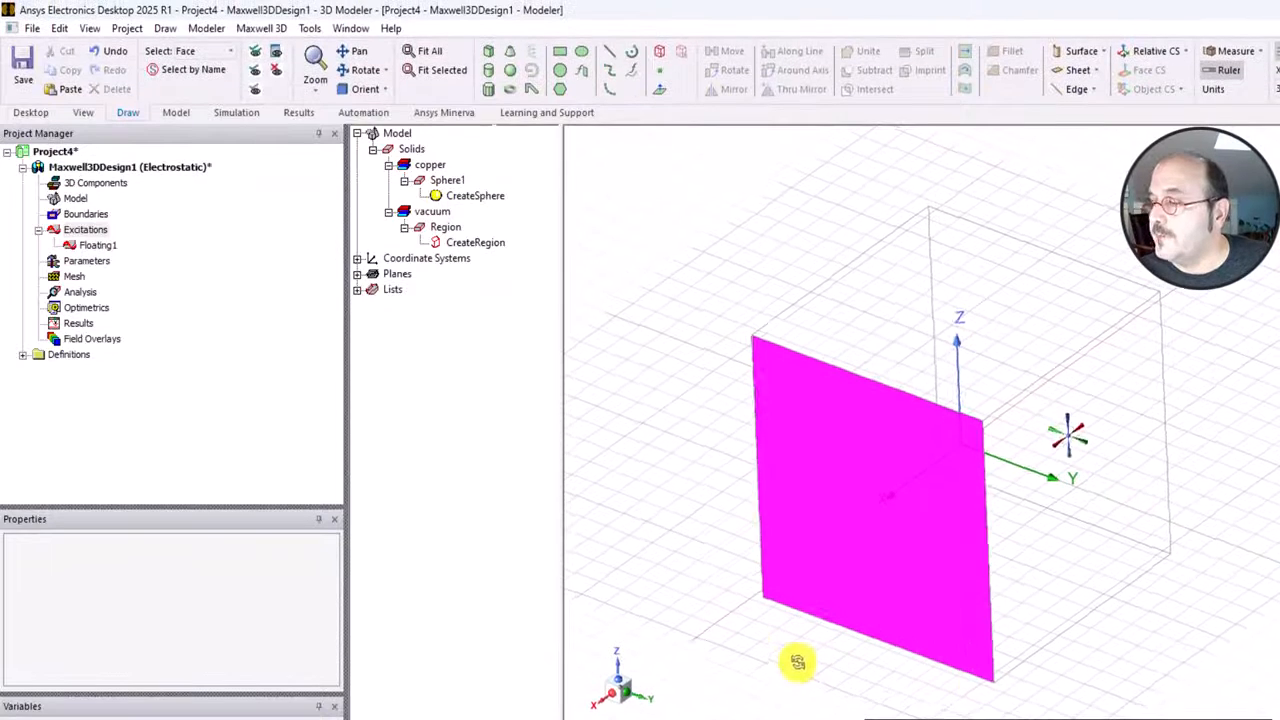
left_click_drag(797, 662, 1190, 478, "alt")
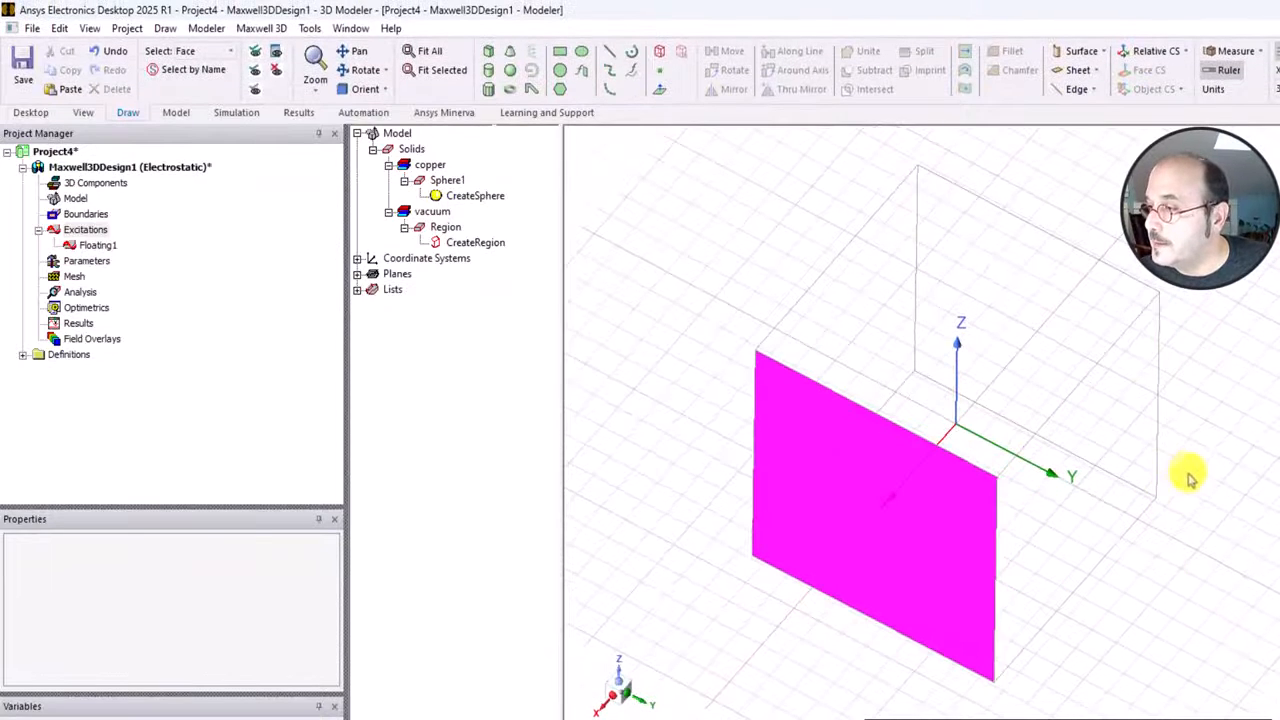
left_click(1134, 468, "ctrl")
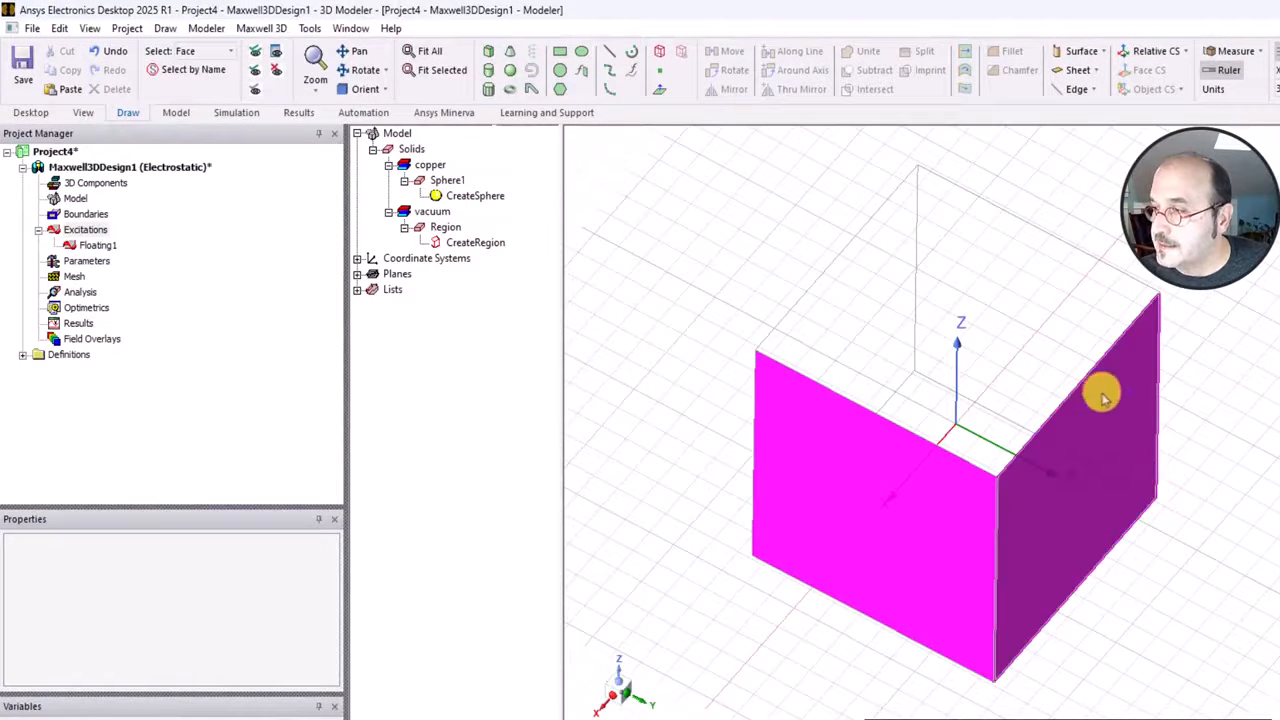
left_click(1063, 333, "ctrl")
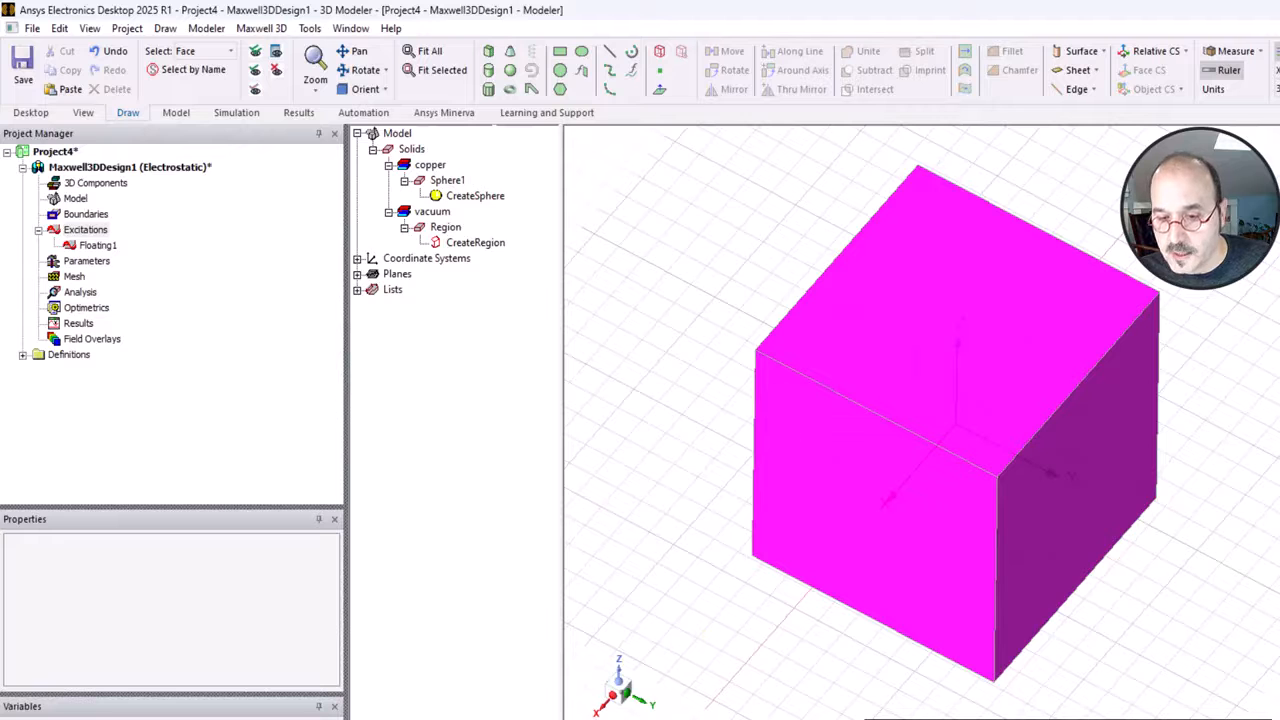
left_click_drag(623, 471, 899, 316, "alt")
left_click(883, 266, "ctrl")
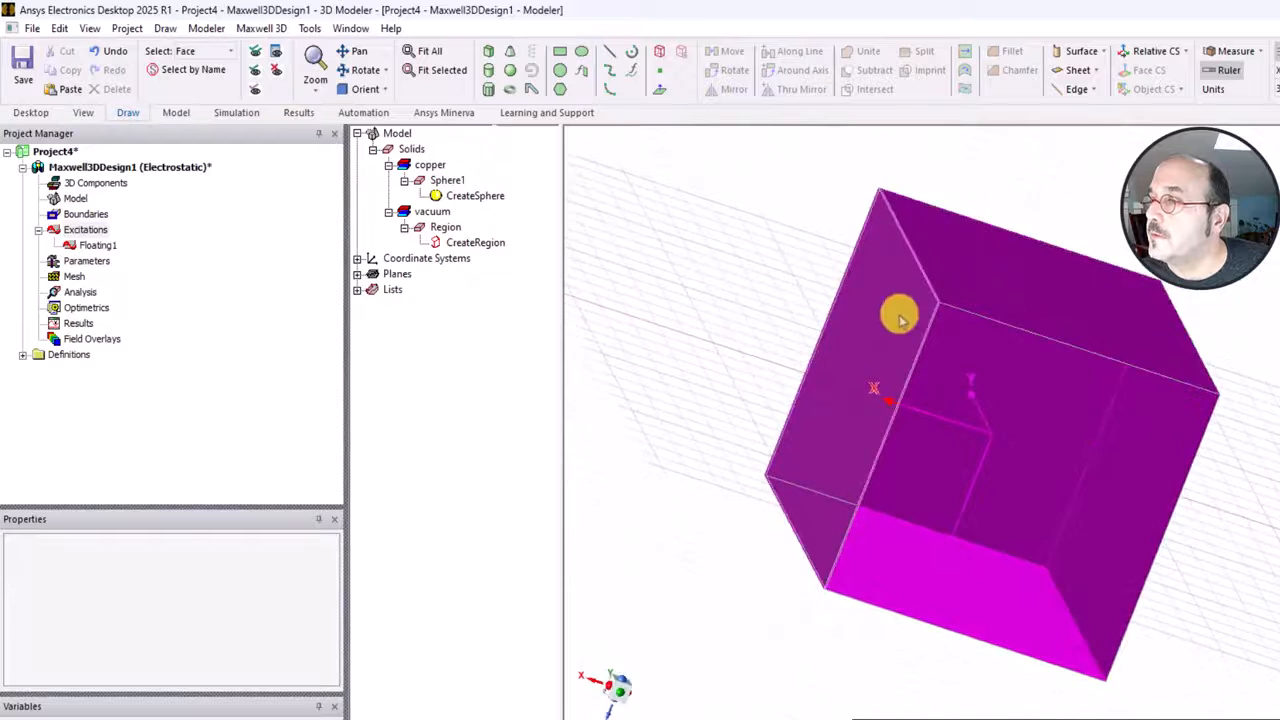
left_click(877, 312, "ctrl")
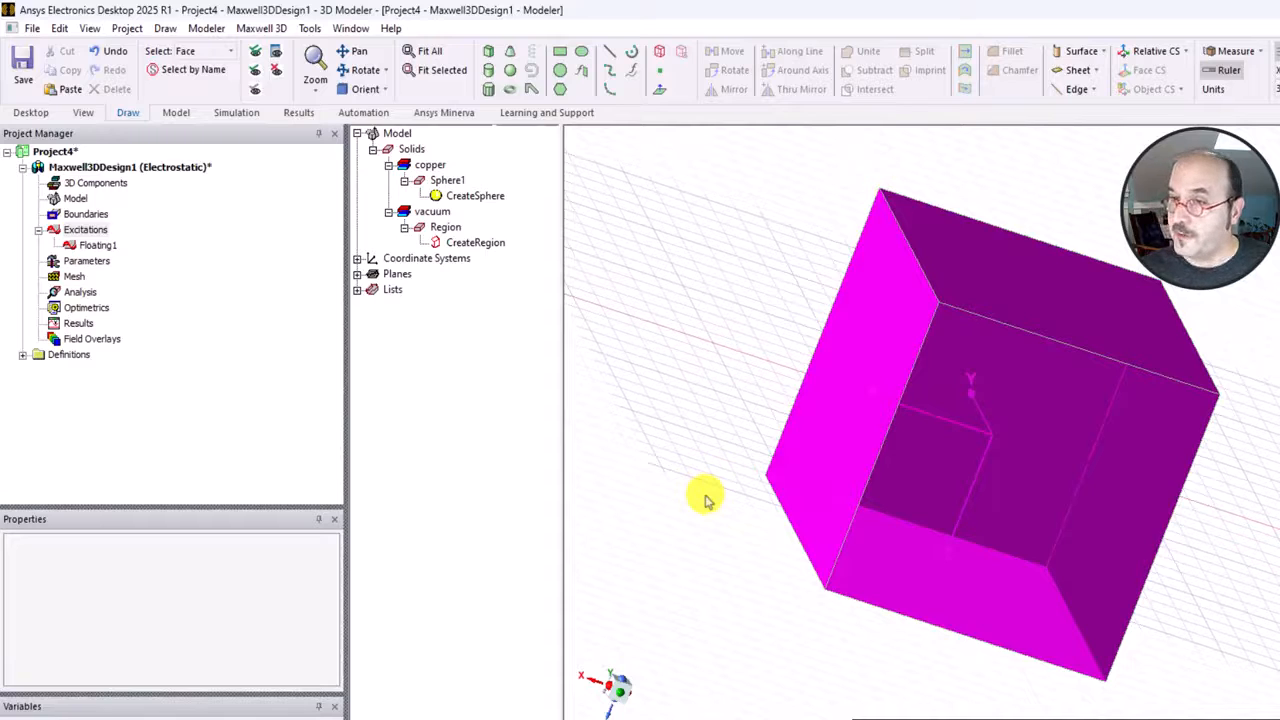
Assign a voltage excitation of 0 mV to the selected outer faces of the region.
right_click(697, 341)
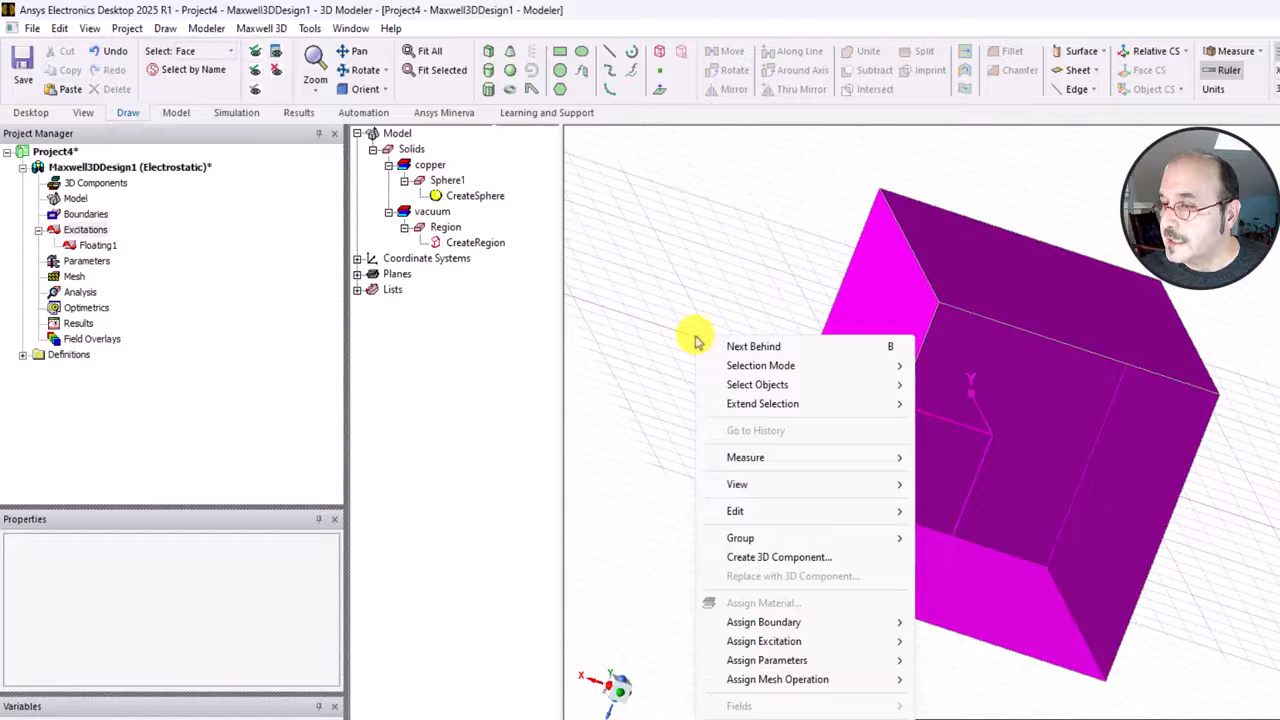
mouse_move(800, 645)
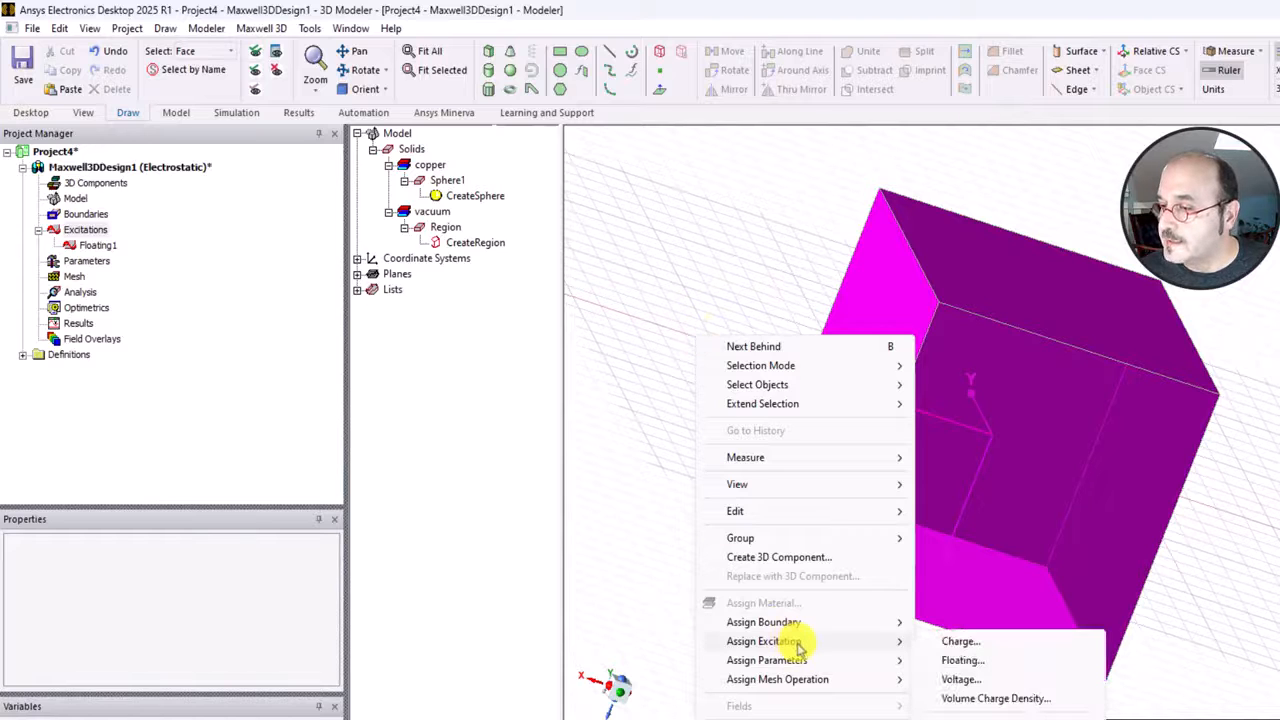
left_click(979, 681)
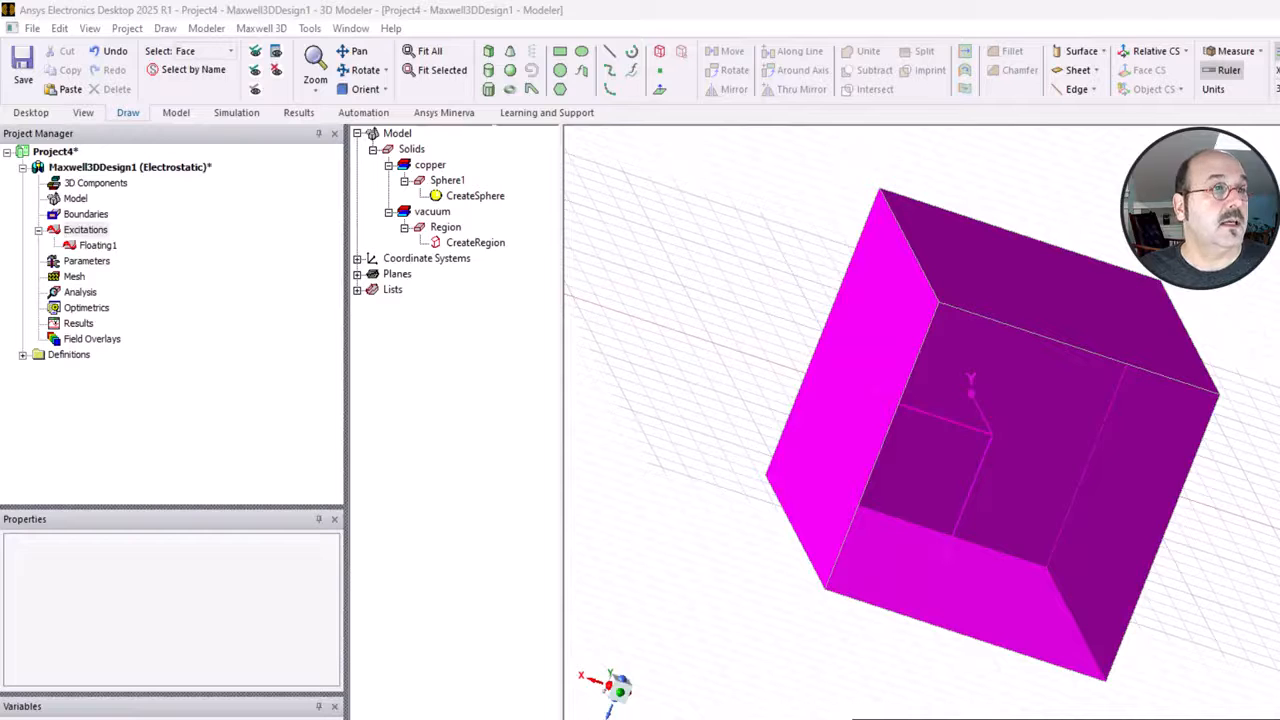
left_click_drag(723, 273, 923, 143)
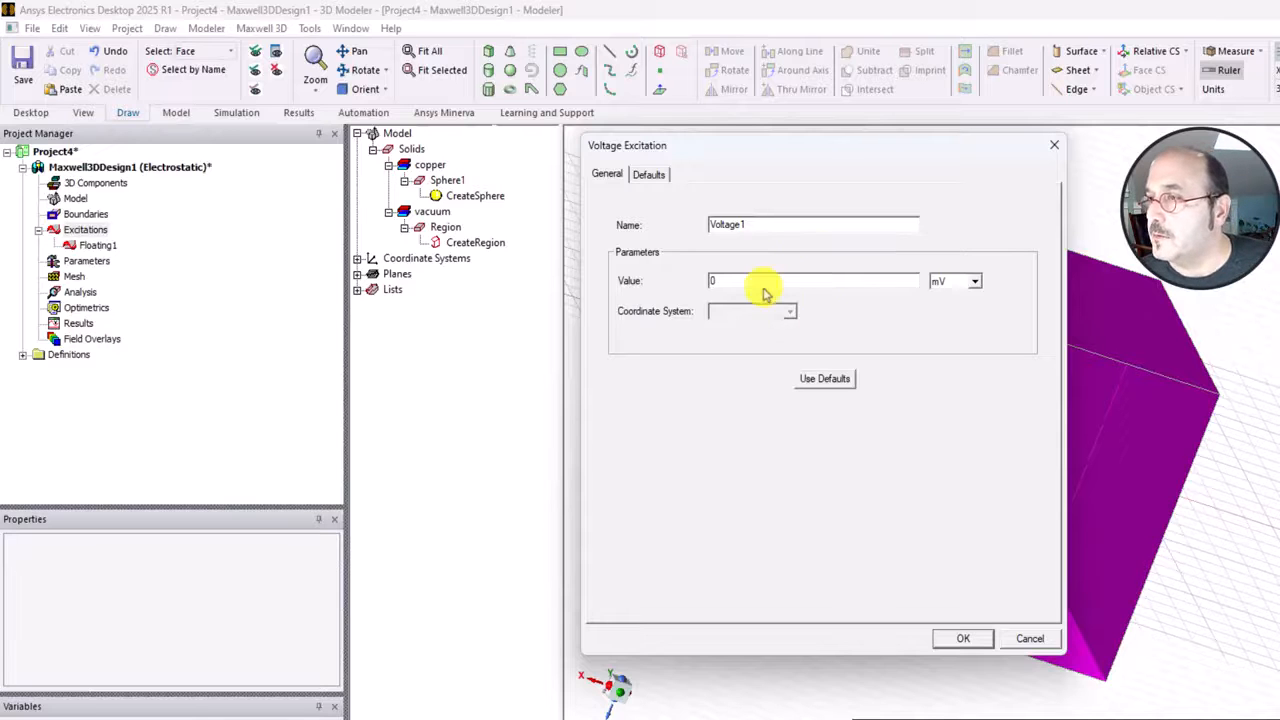
left_click(963, 638)
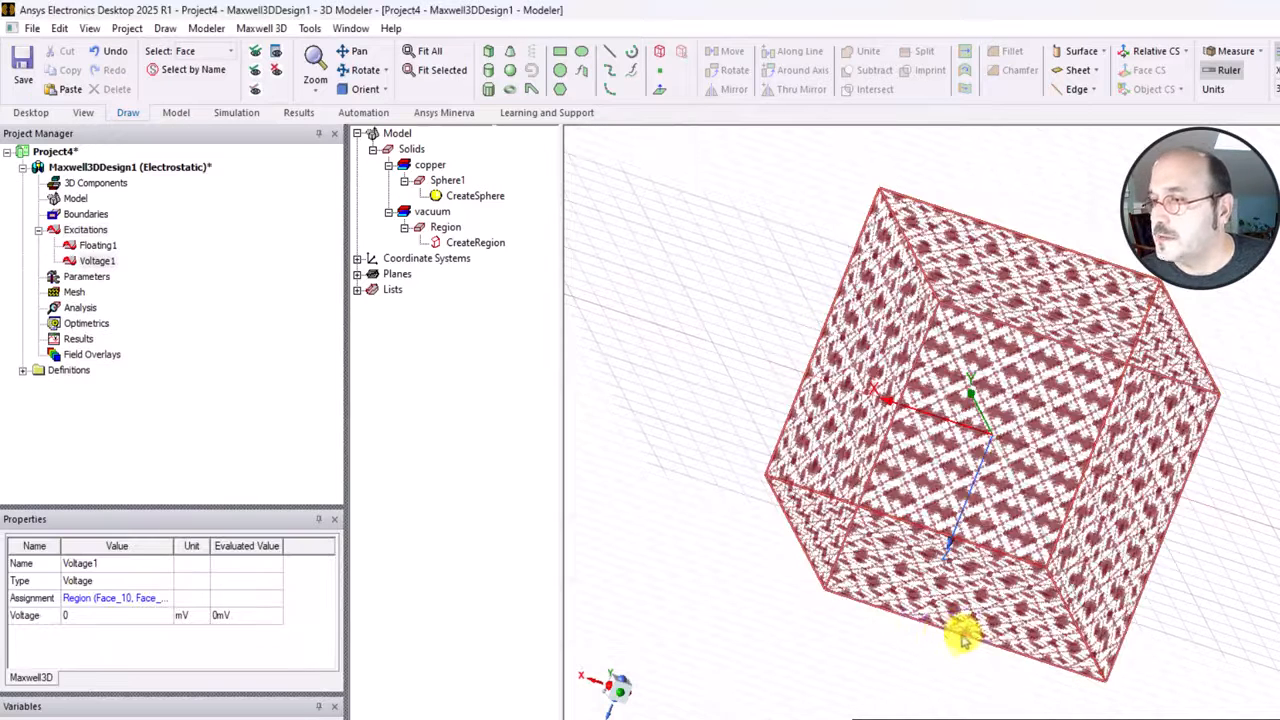
left_click(650, 448)
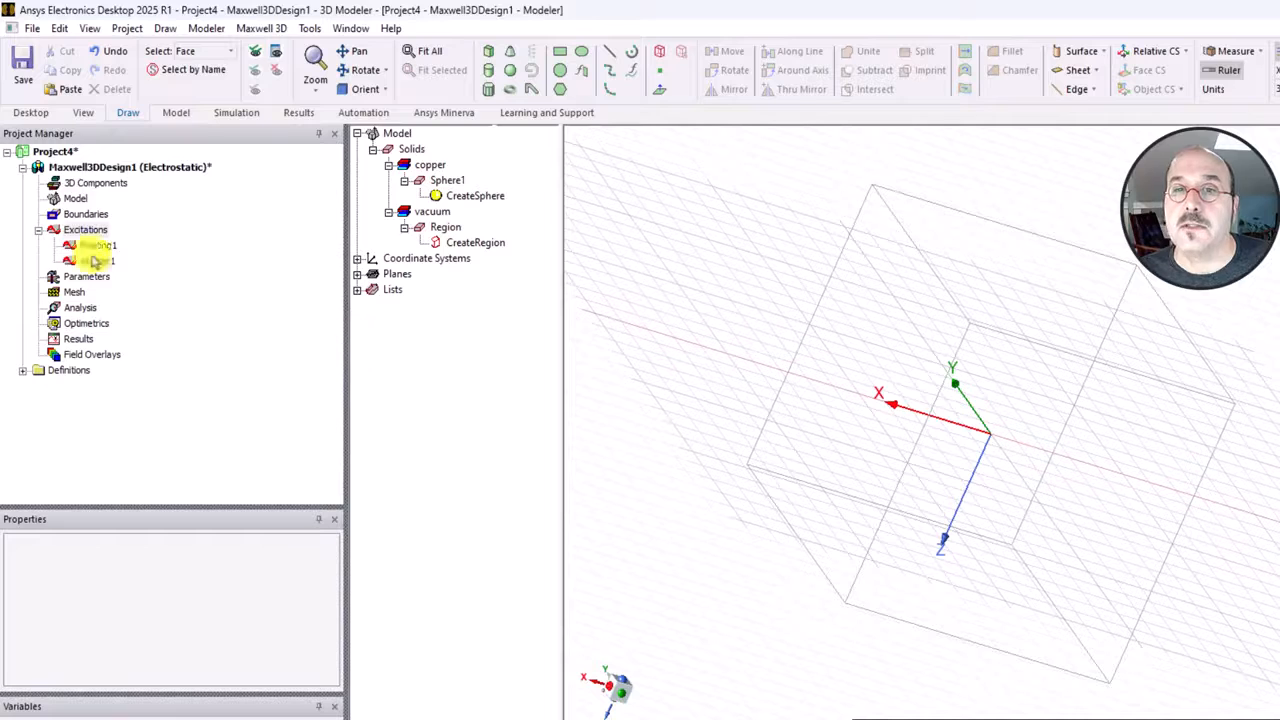
Review the properties and assignments of the floating and voltage excitations.
left_click(92, 246)
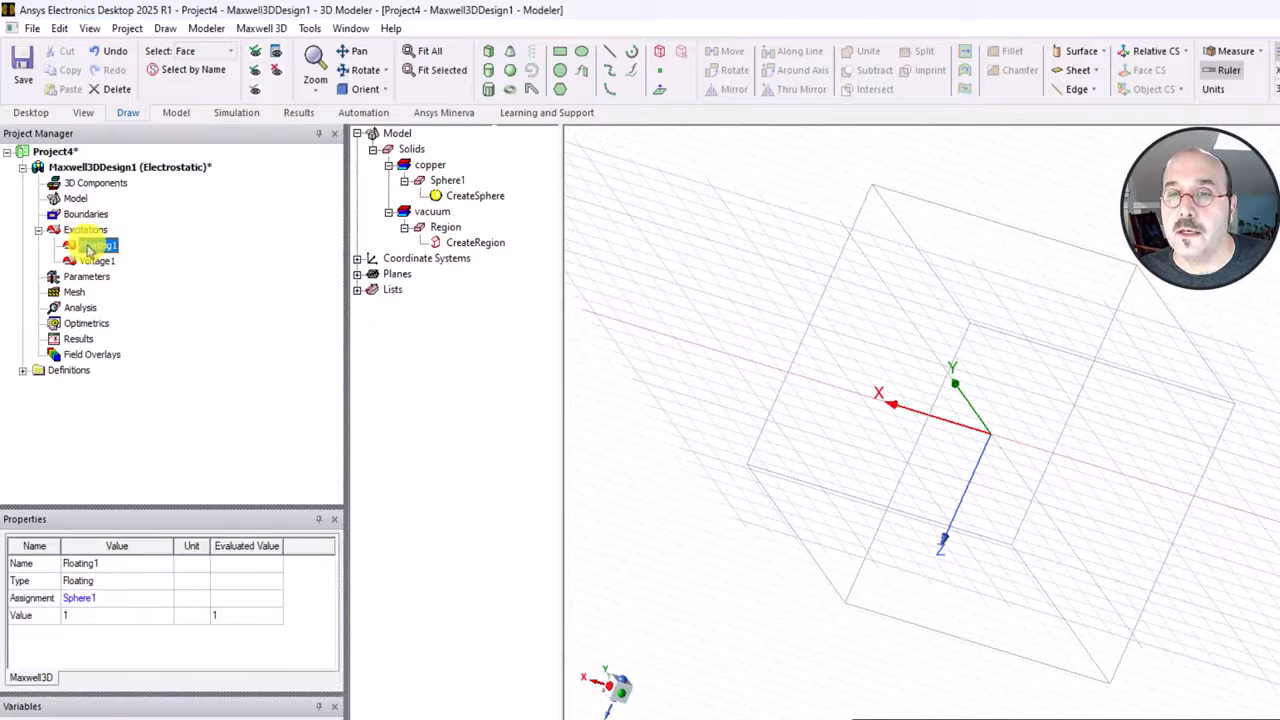
left_click(92, 261)
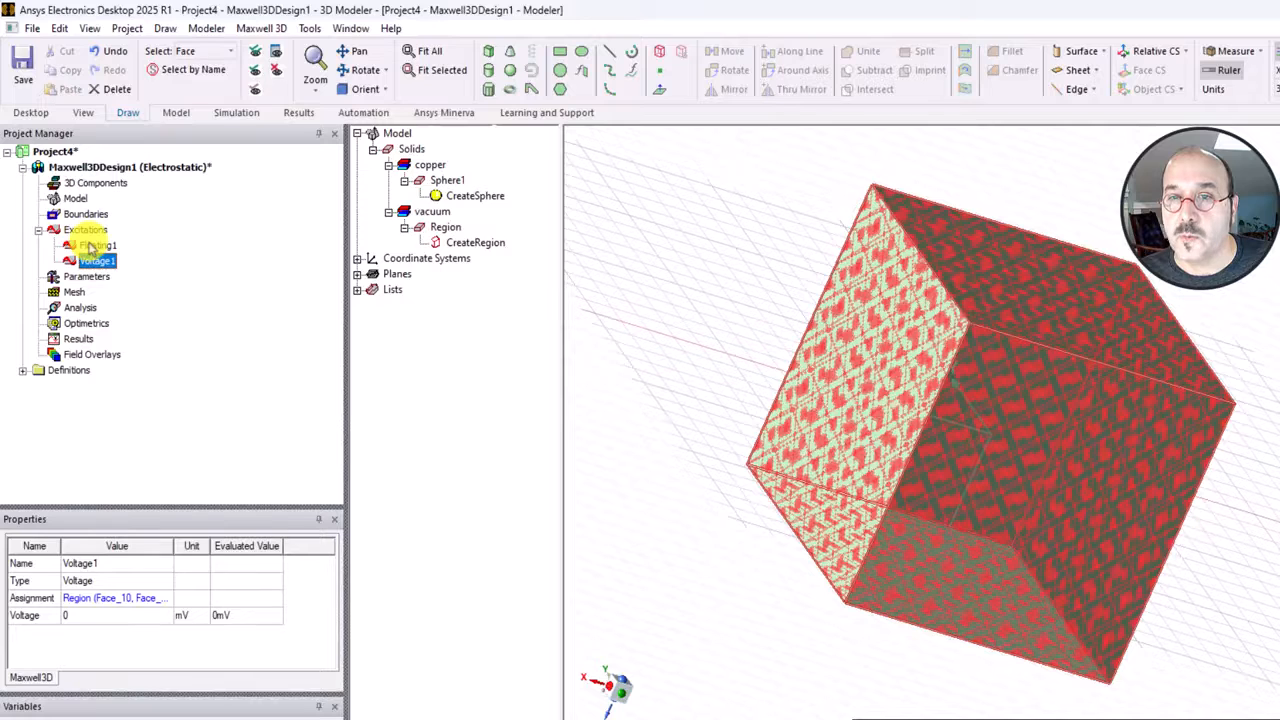
left_click(92, 246)
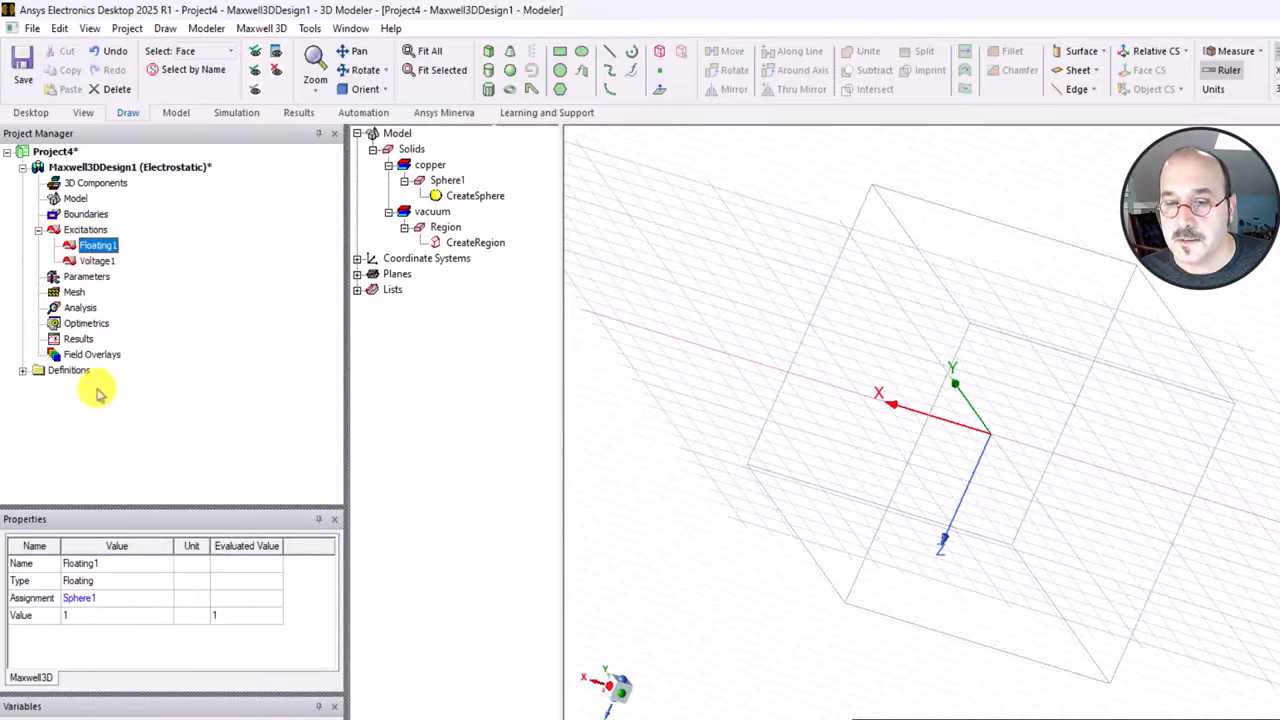
left_click(636, 352)
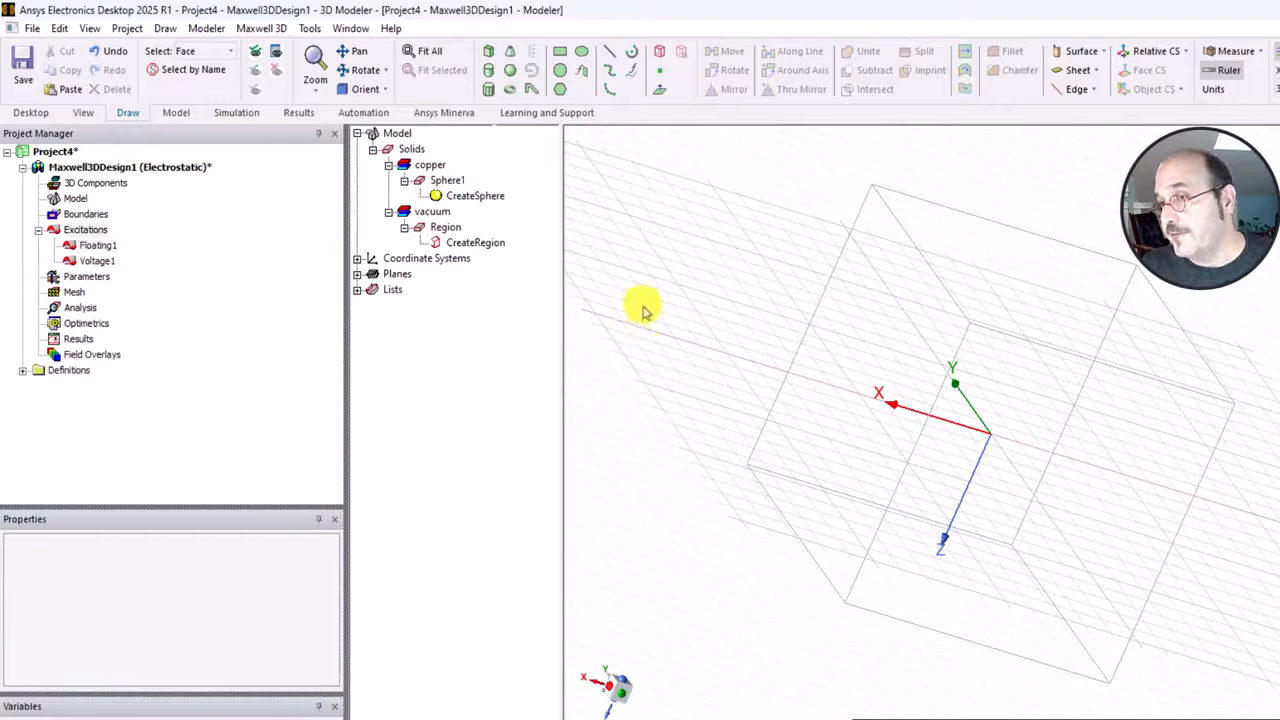
Return the selection mode to objects.
right_click(638, 310)
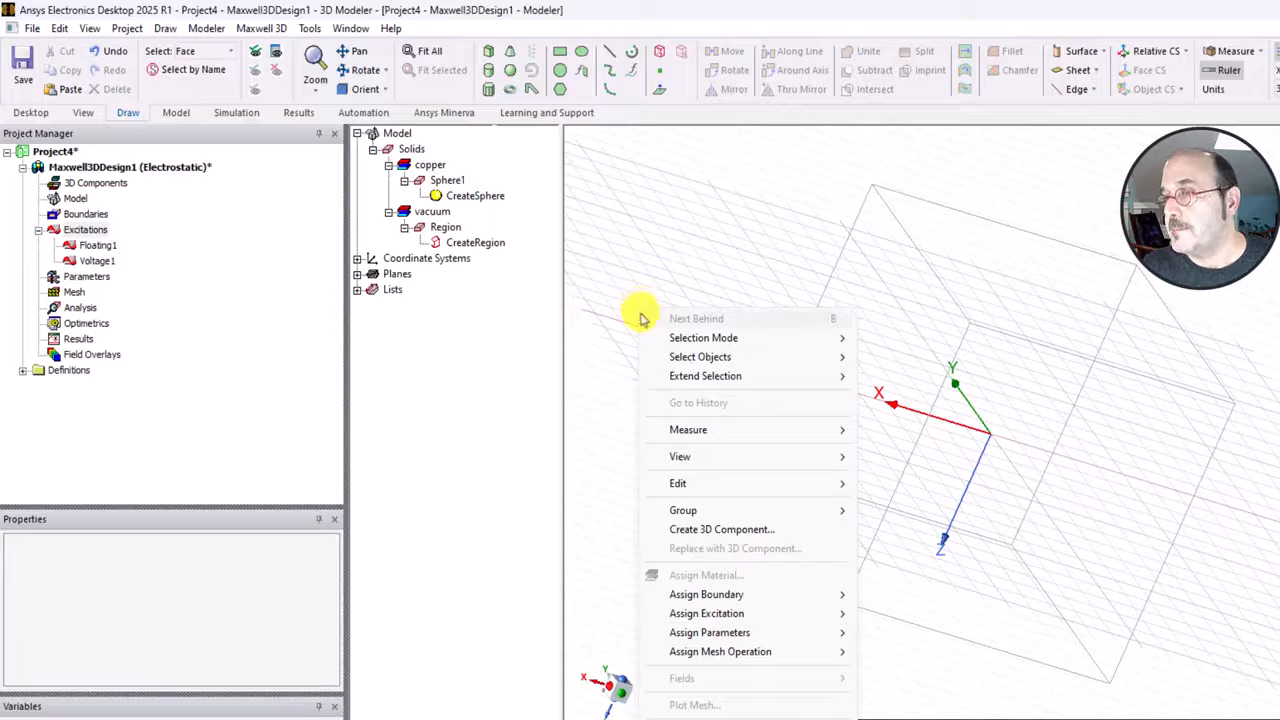
mouse_move(694, 338)
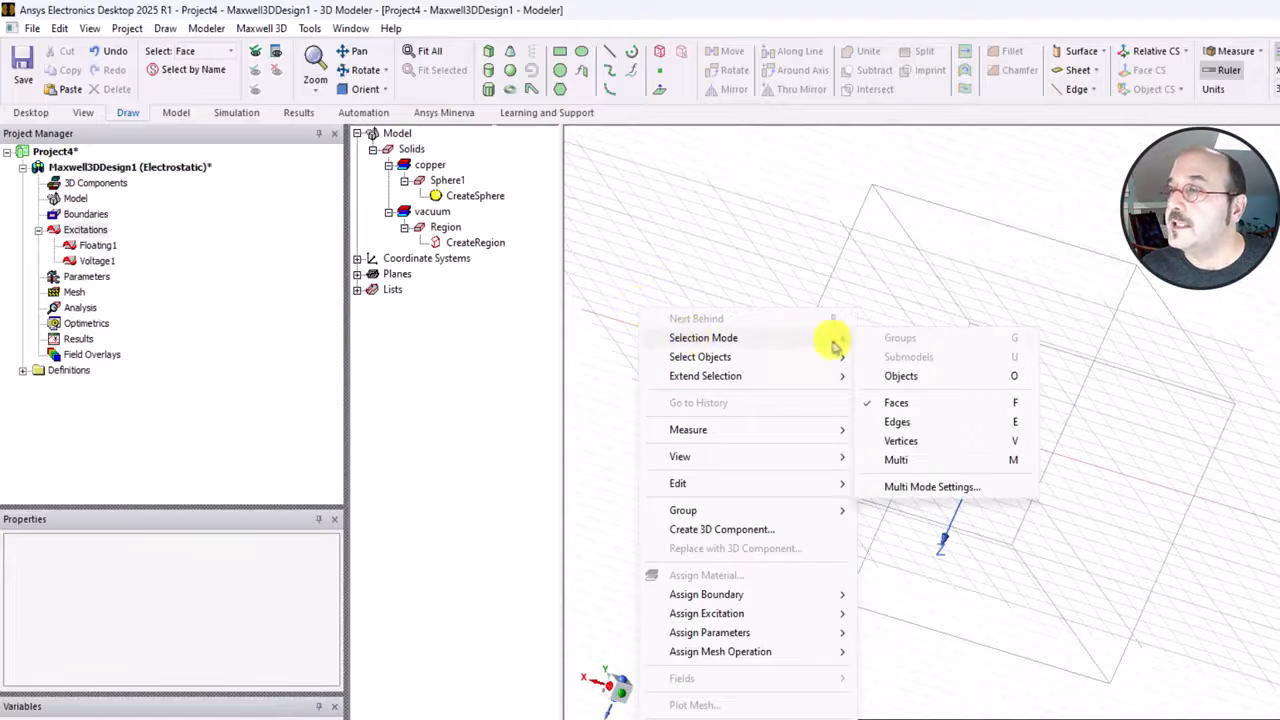
left_click(993, 380)
left_click_drag(986, 374, 1014, 263, "alt")
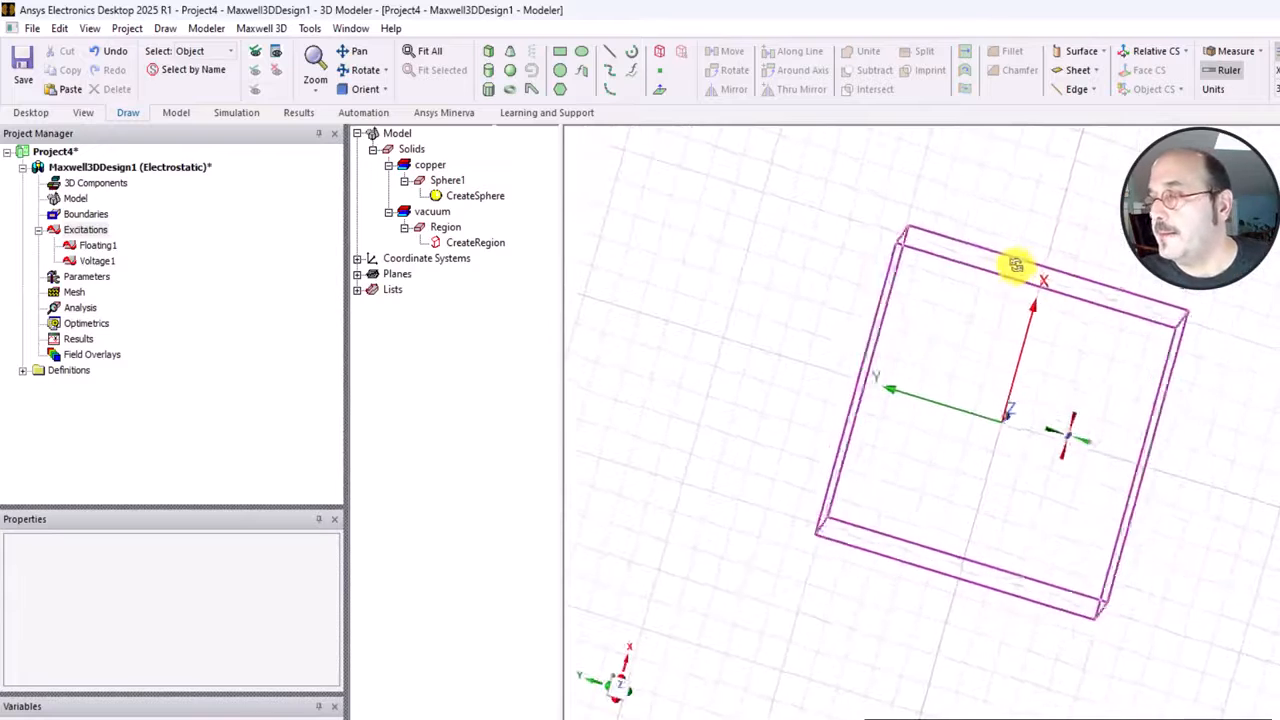